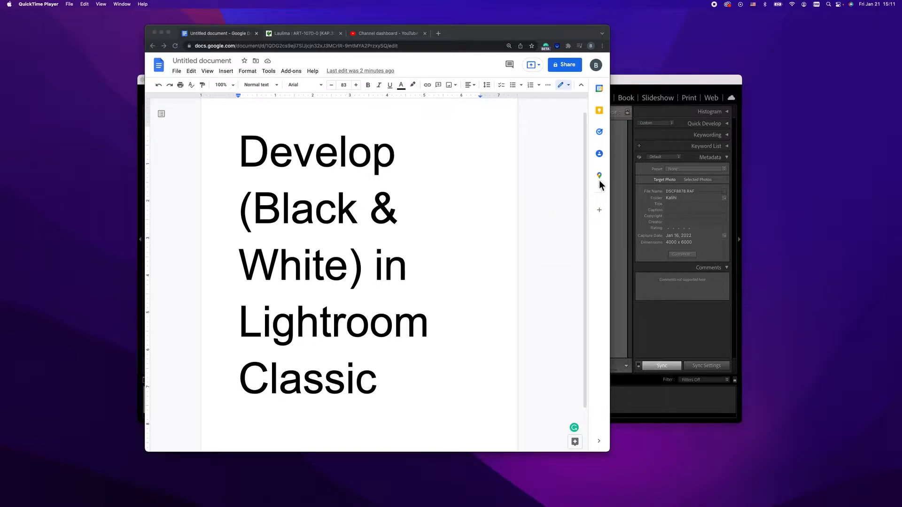
# Switch to Lightroom Classic and maximize its window
pyautogui.click(624, 157)
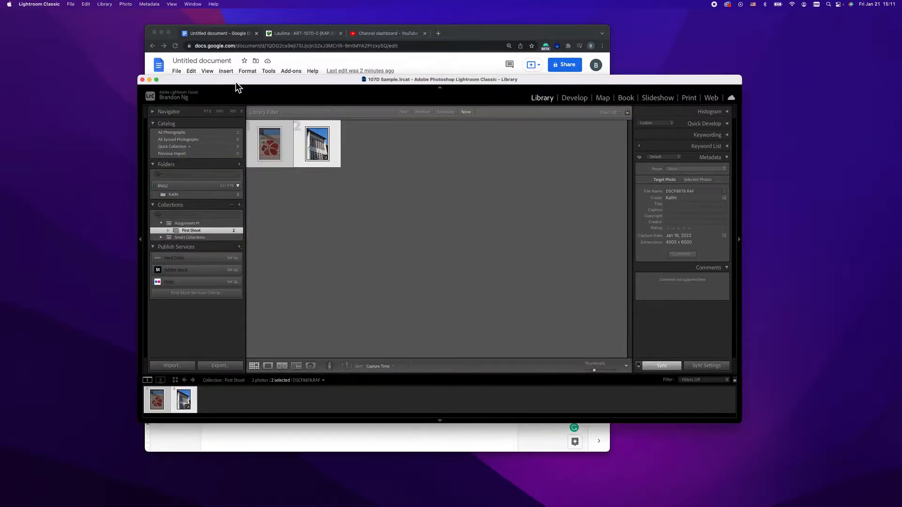
pyautogui.click(157, 80)
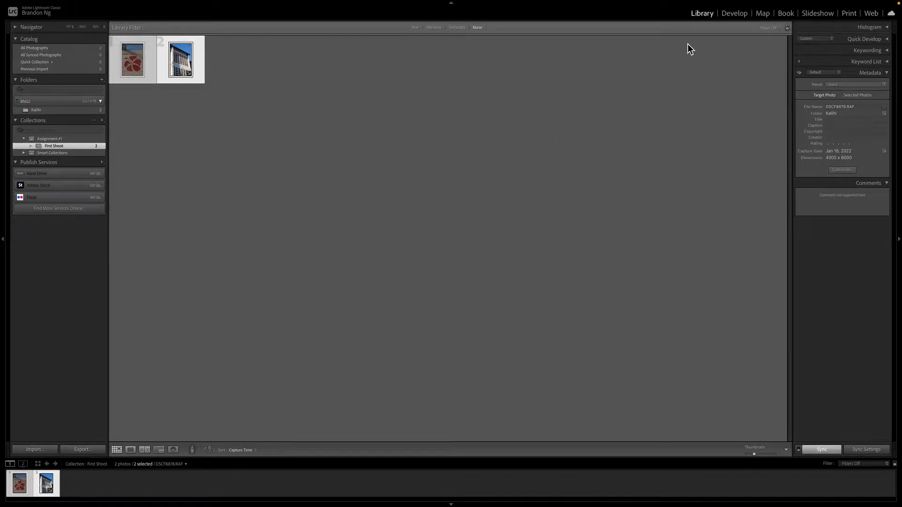
# Open the Develop module and convert the selected photo to Black & White treatment
pyautogui.click(734, 13)
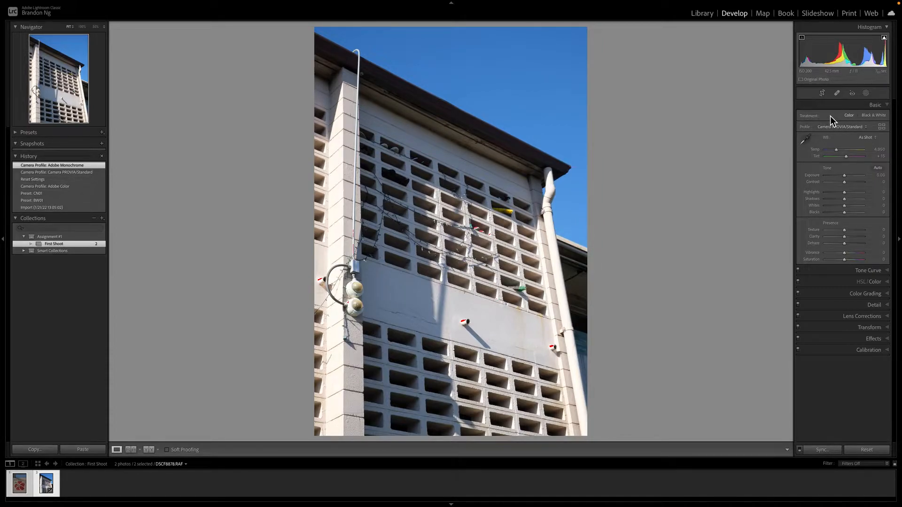
pyautogui.click(870, 117)
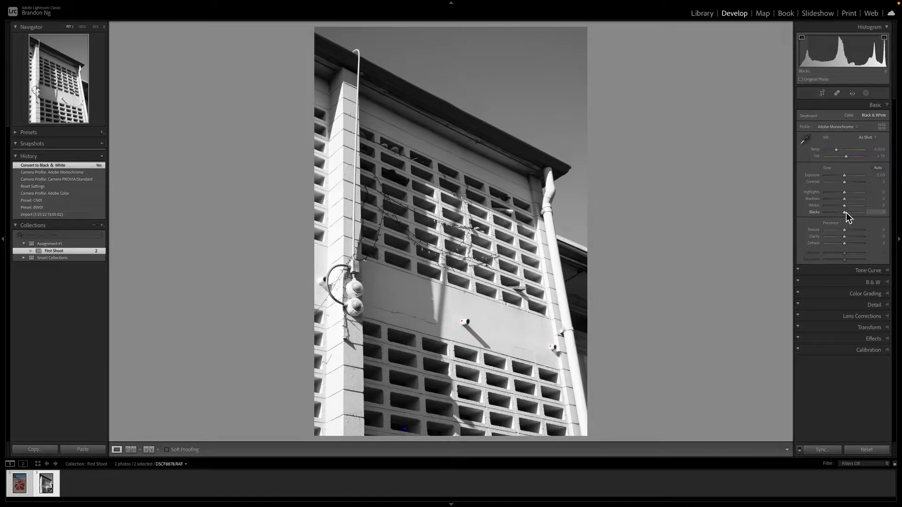
pyautogui.click(878, 168)
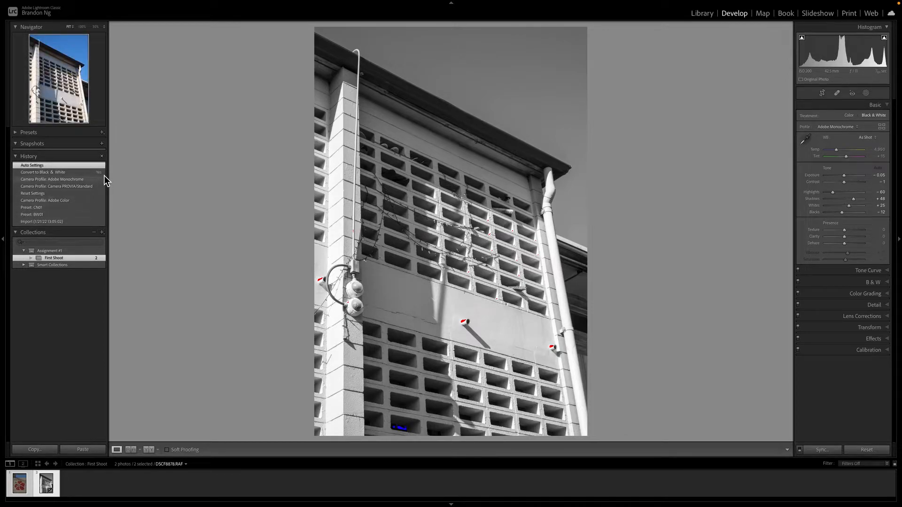
pyautogui.click(53, 173)
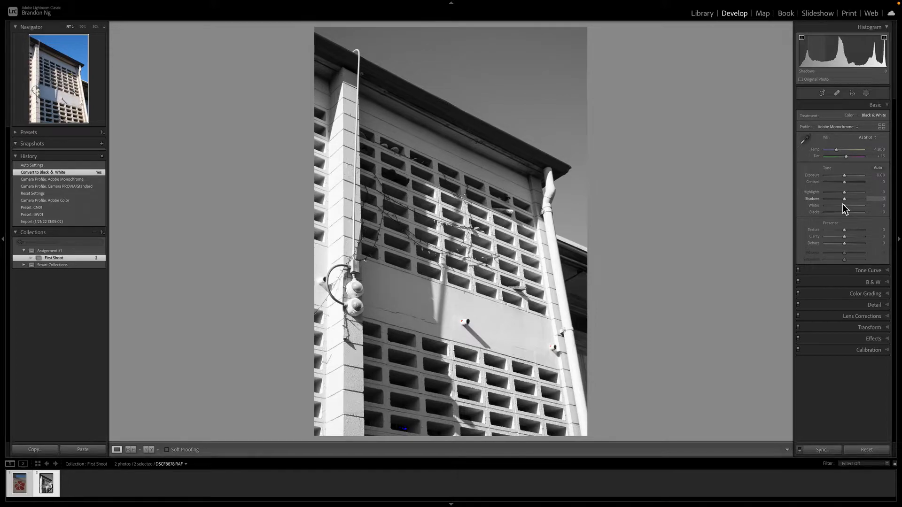
pyautogui.moveTo(844, 192); pyautogui.dragTo(837, 192)
pyautogui.moveTo(844, 199); pyautogui.dragTo(864, 219)
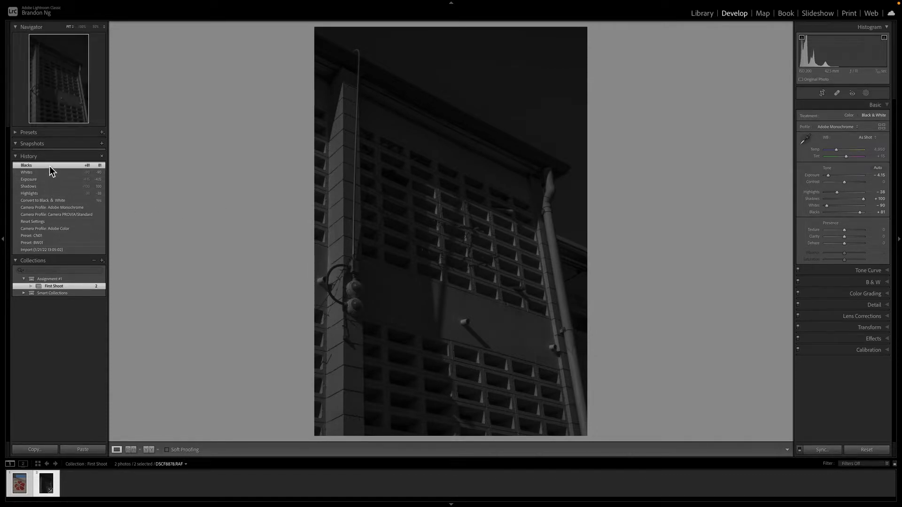
pyautogui.click(54, 202)
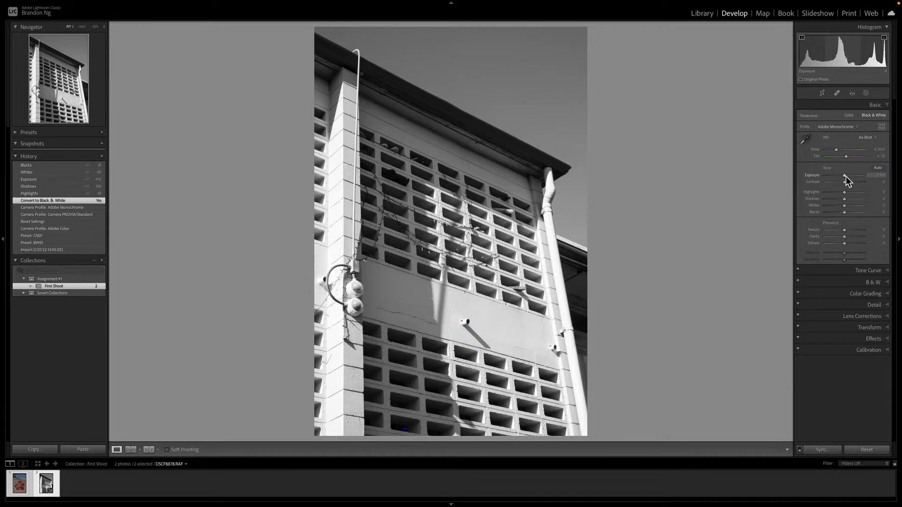
# Adjust the Exposure slider, settling on +0.20
pyautogui.moveTo(846, 176); pyautogui.dragTo(849, 176)
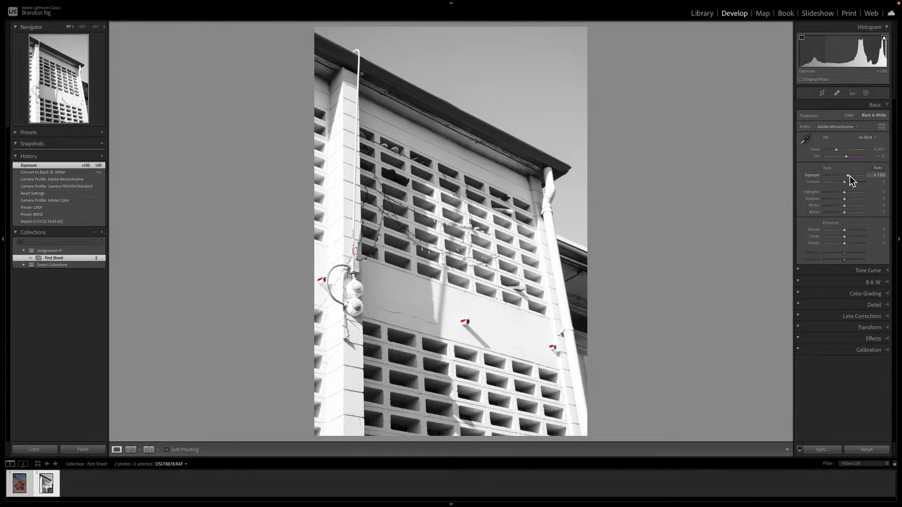
pyautogui.moveTo(850, 176); pyautogui.dragTo(842, 176)
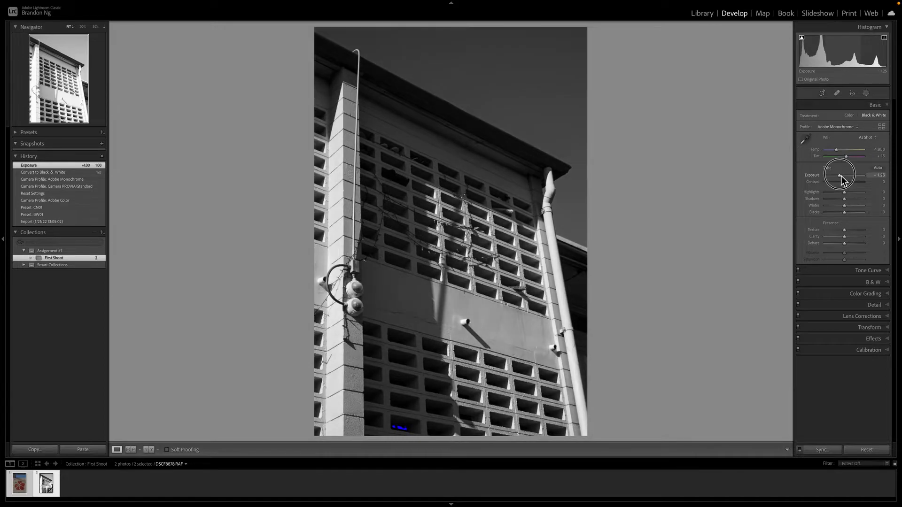
pyautogui.moveTo(841, 176); pyautogui.dragTo(842, 177)
pyautogui.moveTo(844, 178); pyautogui.dragTo(845, 177)
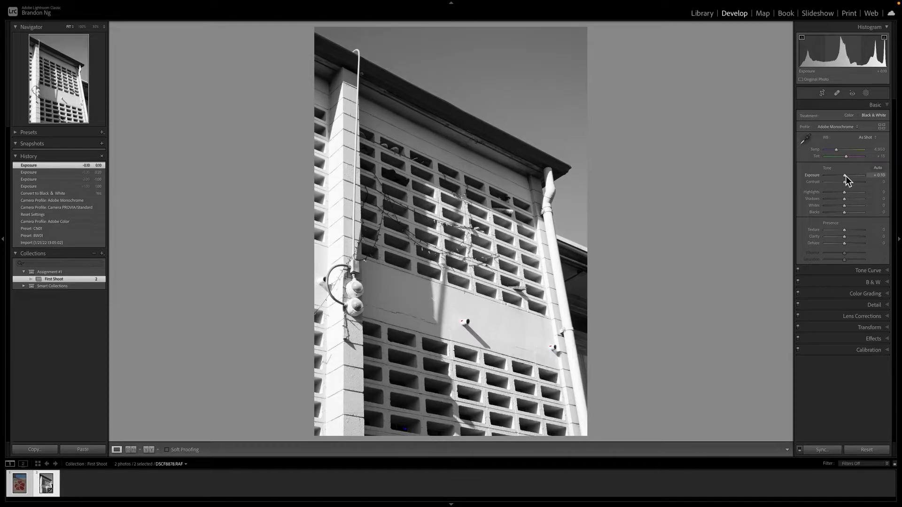
pyautogui.moveTo(847, 176); pyautogui.dragTo(849, 176)
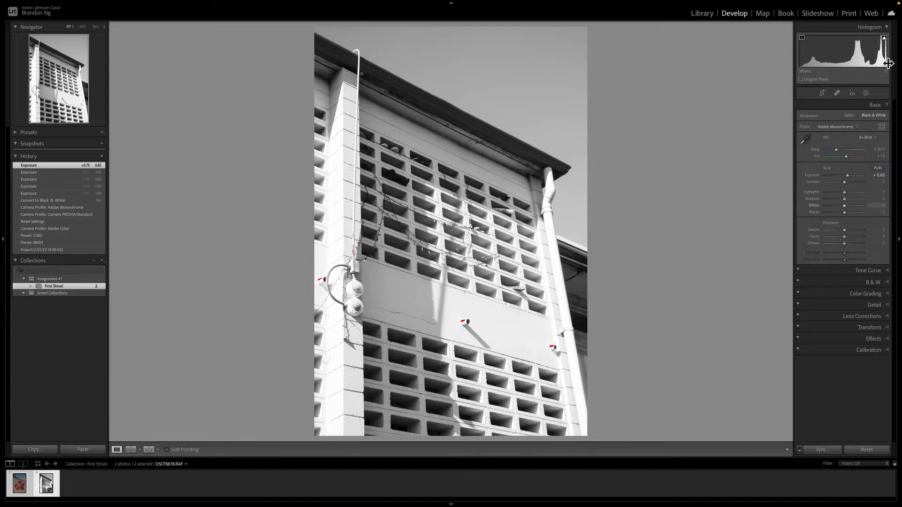
pyautogui.click(848, 176)
pyautogui.moveTo(850, 177); pyautogui.dragTo(849, 177)
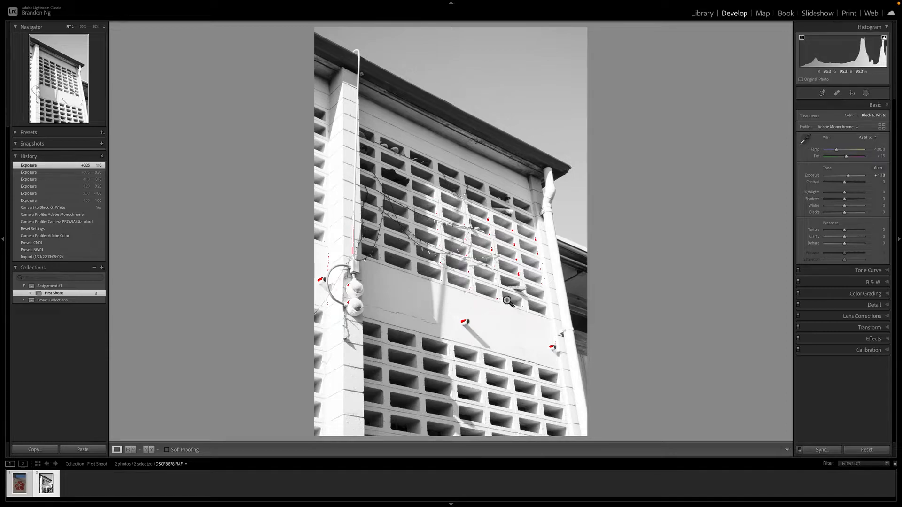
pyautogui.moveTo(846, 182); pyautogui.dragTo(838, 177)
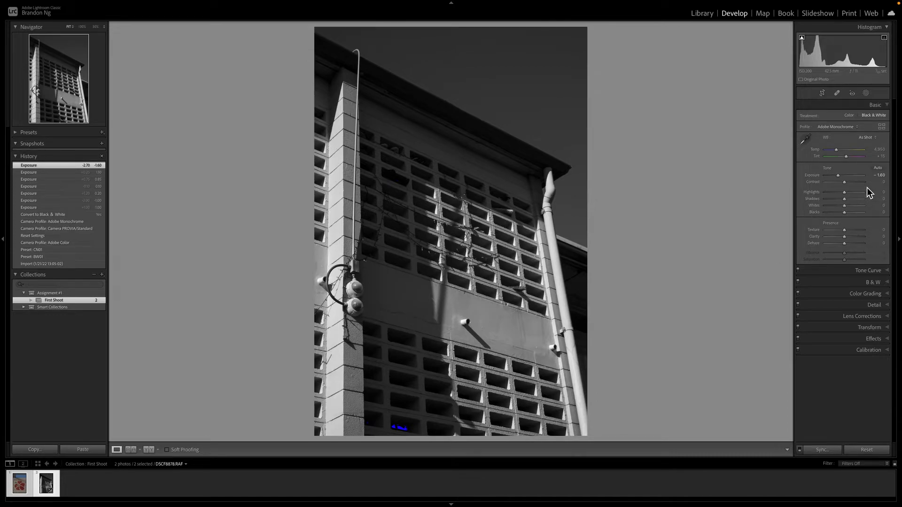
pyautogui.moveTo(841, 175); pyautogui.dragTo(844, 176)
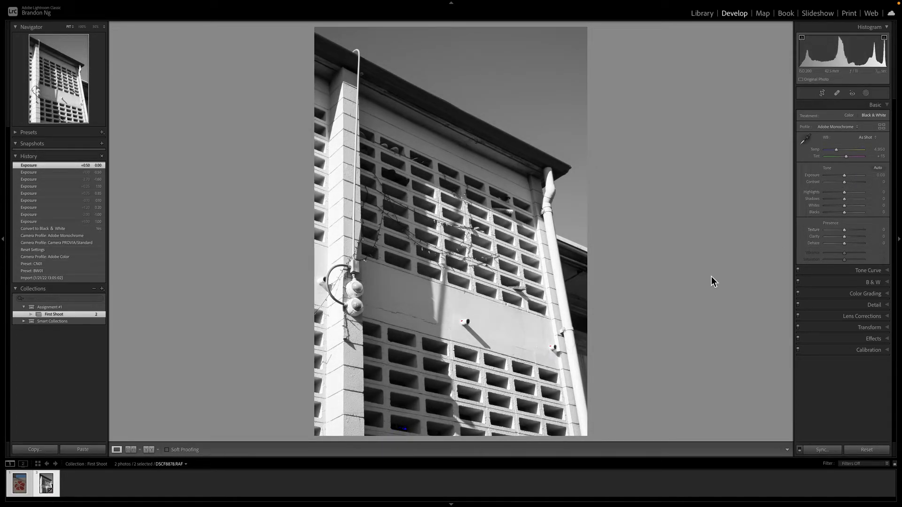
pyautogui.moveTo(846, 175); pyautogui.dragTo(846, 176)
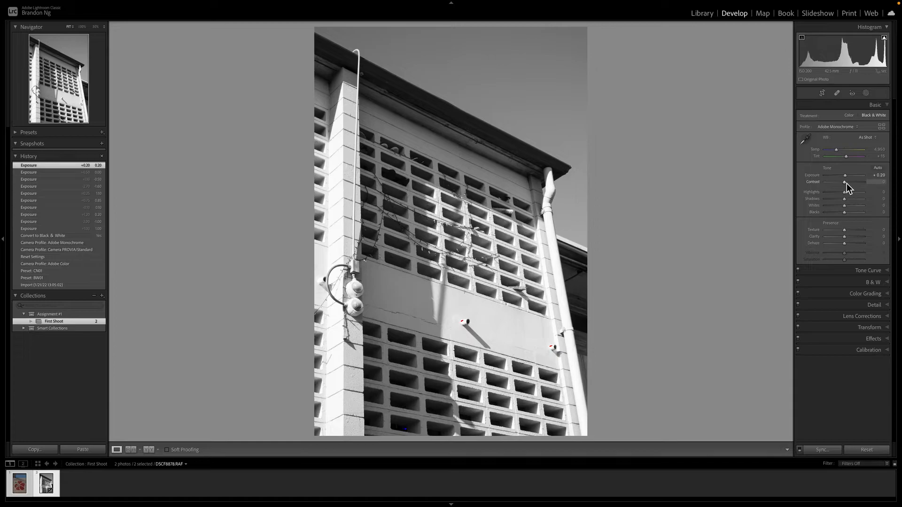
# Set Contrast to +23 after testing its extremes and resetting it
pyautogui.moveTo(846, 184); pyautogui.dragTo(872, 185)
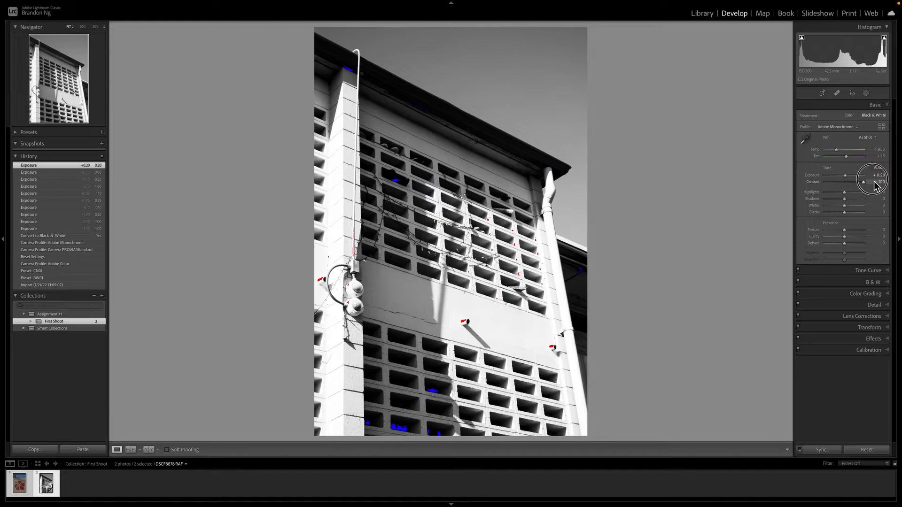
pyautogui.moveTo(873, 182); pyautogui.dragTo(812, 183)
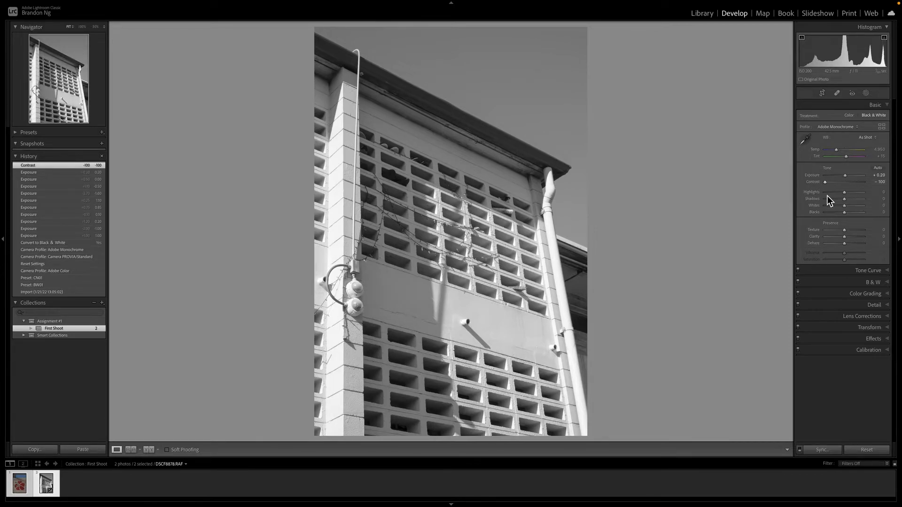
pyautogui.moveTo(829, 184); pyautogui.dragTo(847, 183)
pyautogui.doubleClick(846, 182)
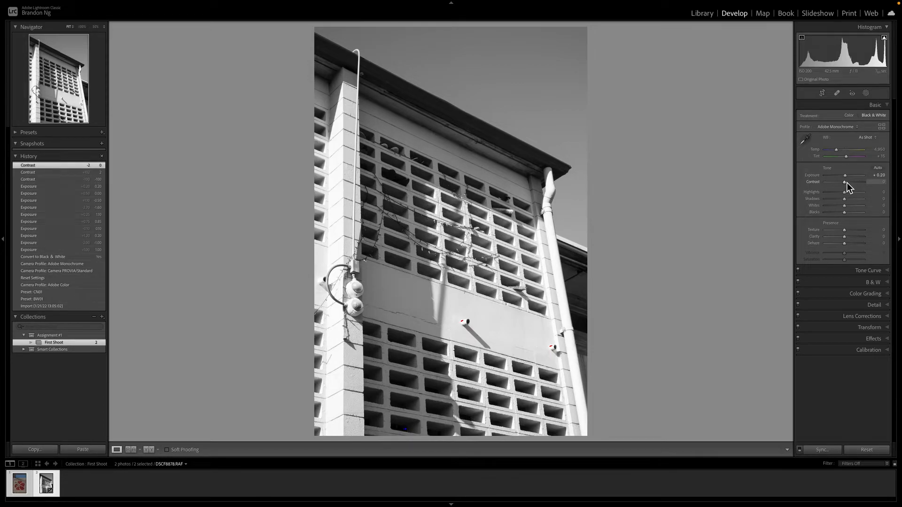
pyautogui.moveTo(848, 183)
pyautogui.mouseDown()
pyautogui.moveTo(839, 182)
pyautogui.moveTo(850, 182)
pyautogui.mouseUp()
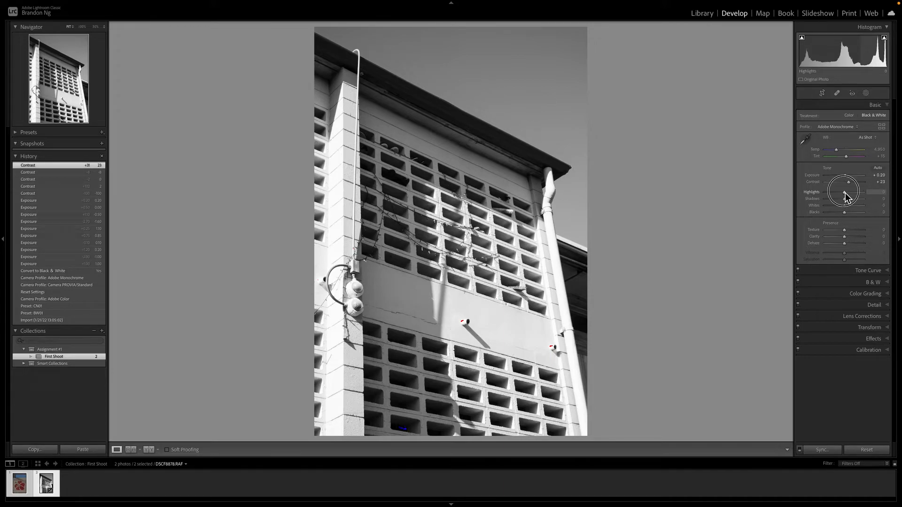
# Set Highlights to +21 and Shadows to +44
pyautogui.moveTo(844, 193); pyautogui.dragTo(842, 193)
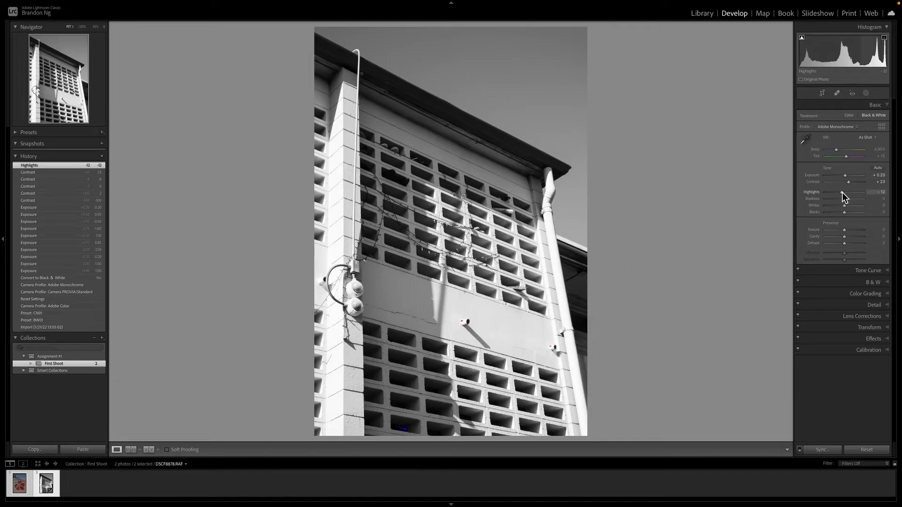
pyautogui.moveTo(842, 193); pyautogui.dragTo(848, 192)
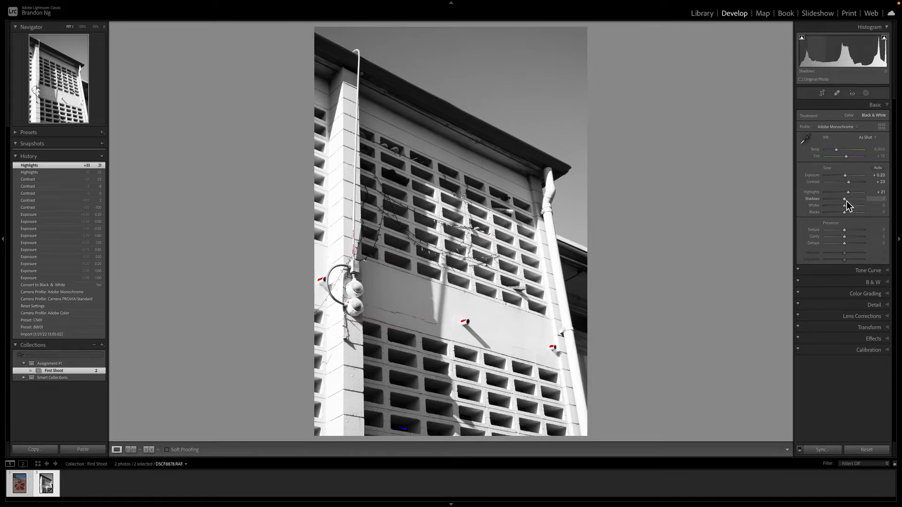
pyautogui.moveTo(847, 201); pyautogui.dragTo(853, 201)
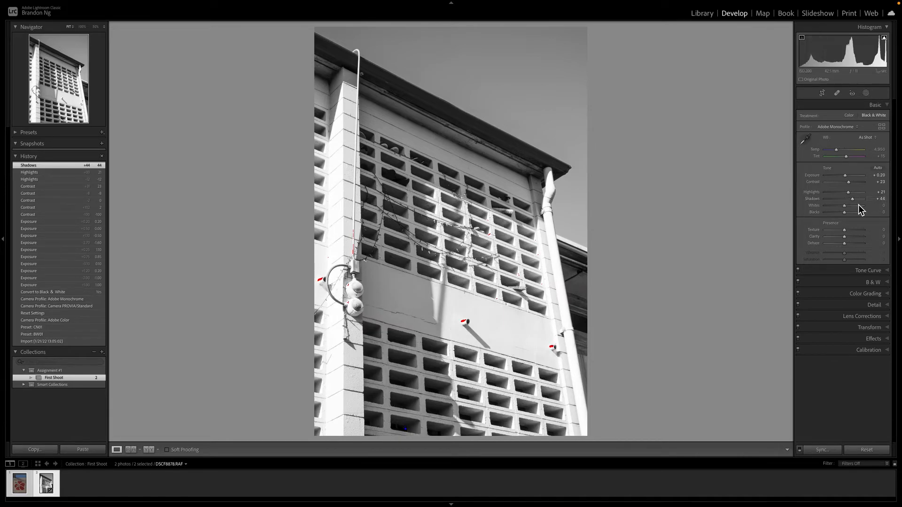
# Set Whites to -39 and lower Highlights to -7
pyautogui.click(845, 206)
pyautogui.moveTo(844, 206); pyautogui.dragTo(839, 207)
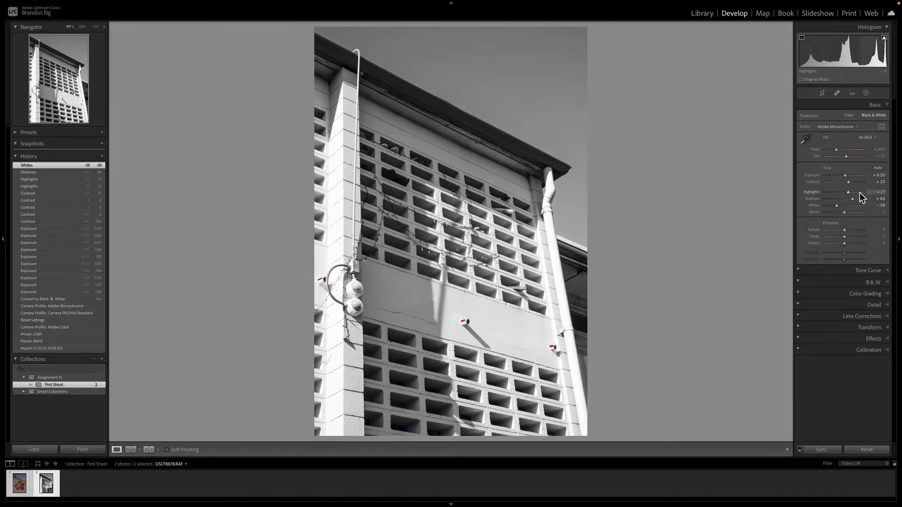
pyautogui.moveTo(850, 193); pyautogui.dragTo(846, 193)
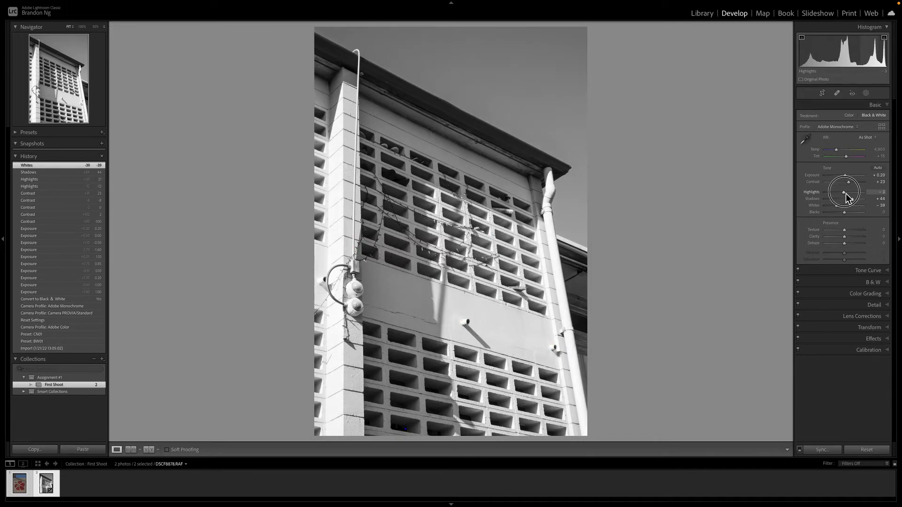
pyautogui.moveTo(845, 194); pyautogui.dragTo(819, 216)
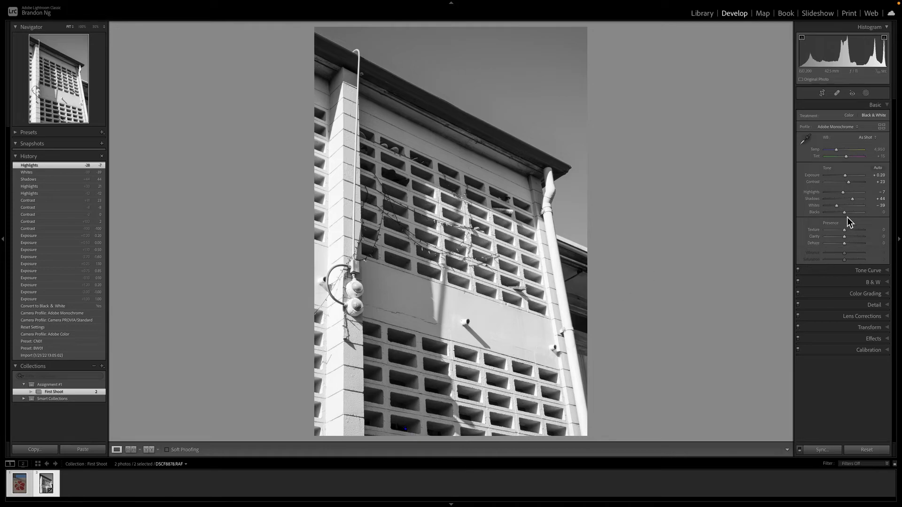
# Set Whites to -43 and Blacks to +50
pyautogui.moveTo(839, 207); pyautogui.dragTo(838, 208)
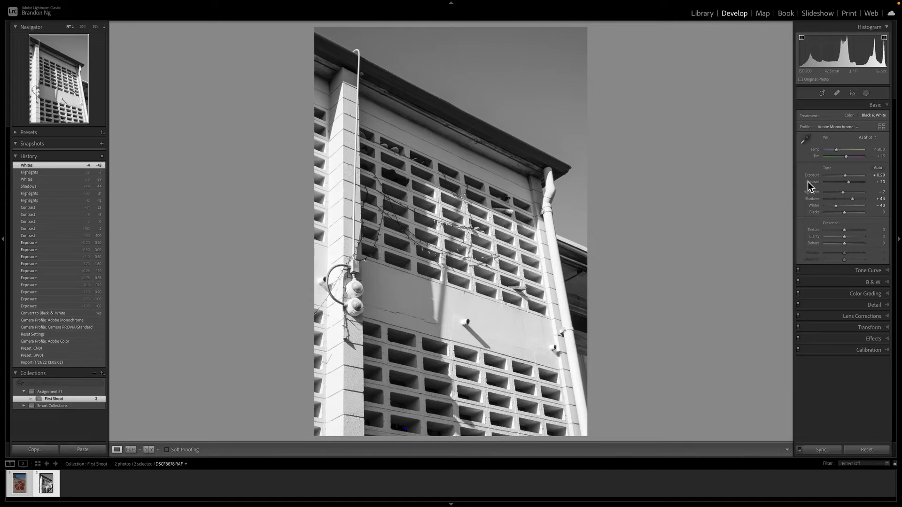
pyautogui.moveTo(844, 213); pyautogui.dragTo(854, 212)
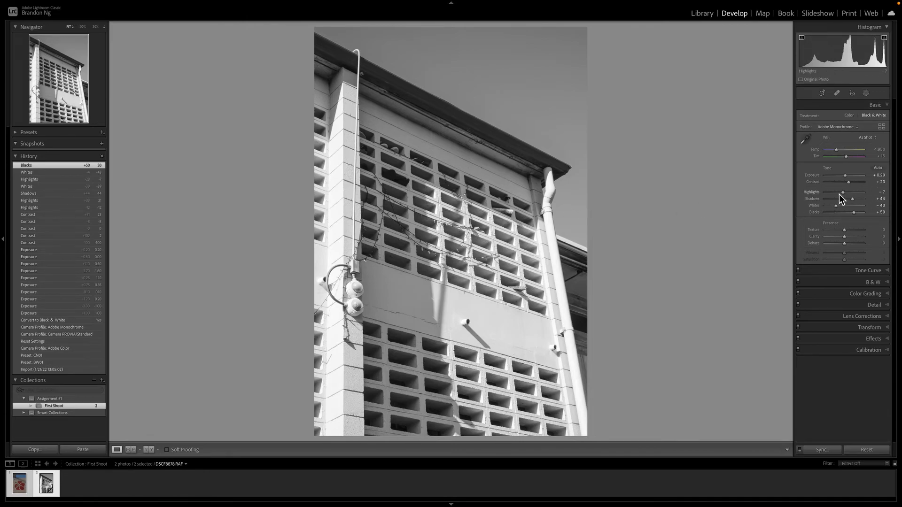
# Zoom in to inspect the wall detail, then raise Contrast to +52 and set Highlights to +8
pyautogui.click(394, 177)
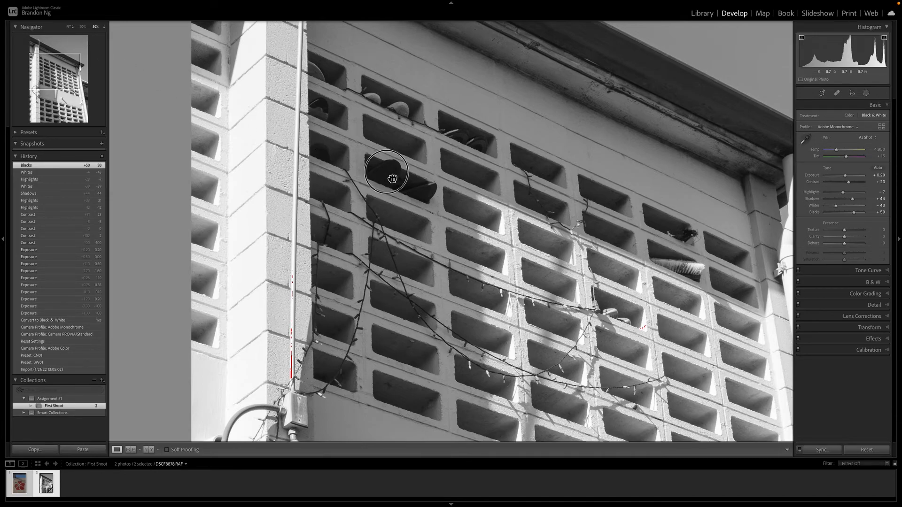
pyautogui.click(375, 171)
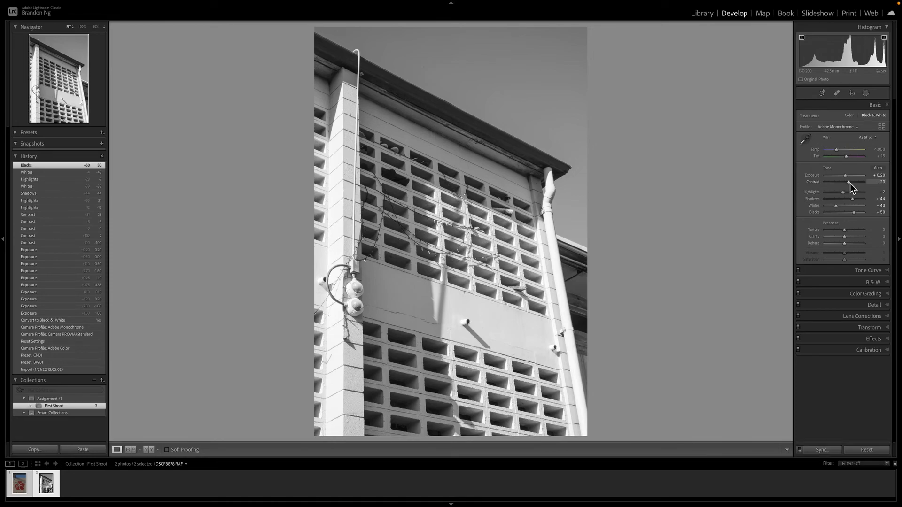
pyautogui.moveTo(850, 182)
pyautogui.mouseDown()
pyautogui.moveTo(845, 176)
pyautogui.moveTo(847, 192)
pyautogui.mouseUp()
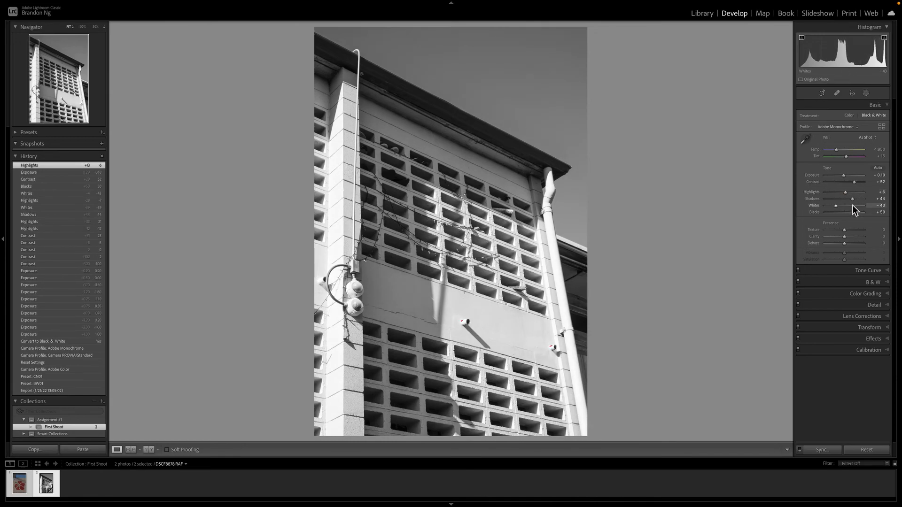